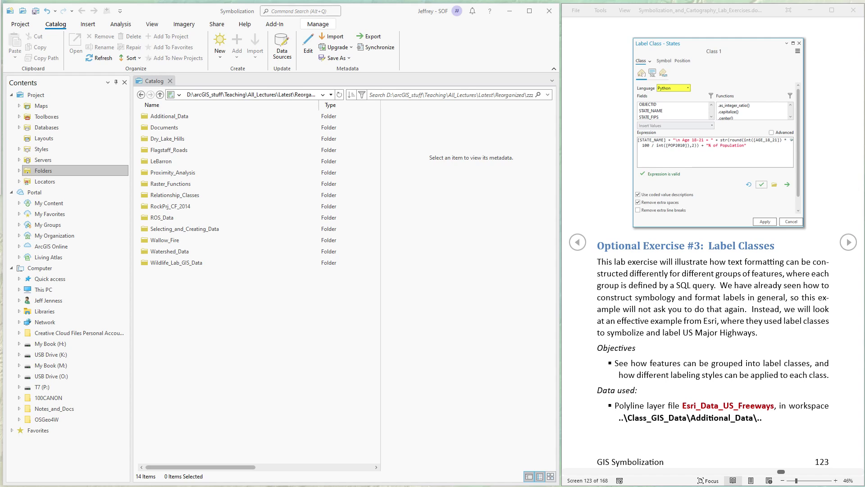
Step: Open the Additional_Data folder to list Esri_Data.gdb and Esri_Data_US_Freeways_Symbolized.lyrx
double_click(187, 117)
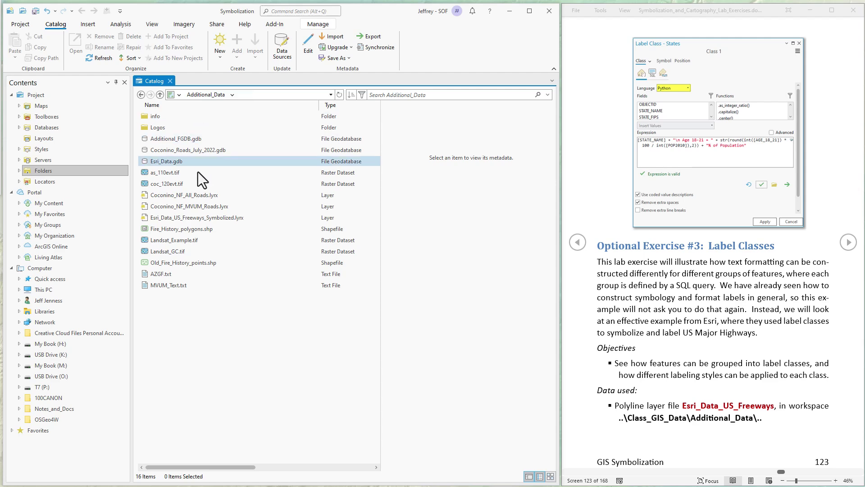
Step: Add Esri_Data_US_Freeways_Symbolized.lyrx to a new map, Map18
click(182, 217)
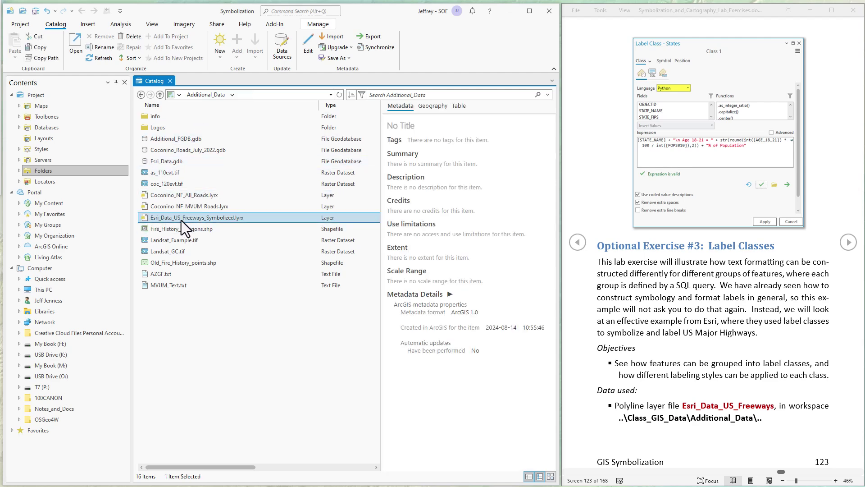
right_click(218, 218)
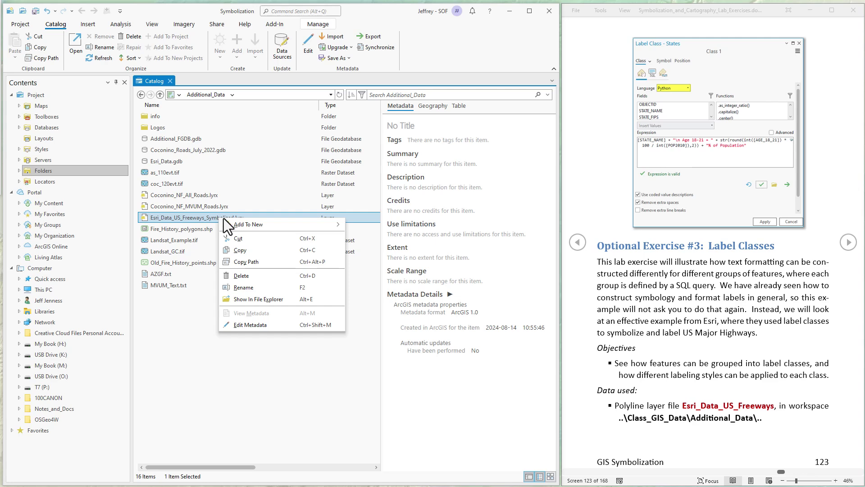
mouse_move(256, 222)
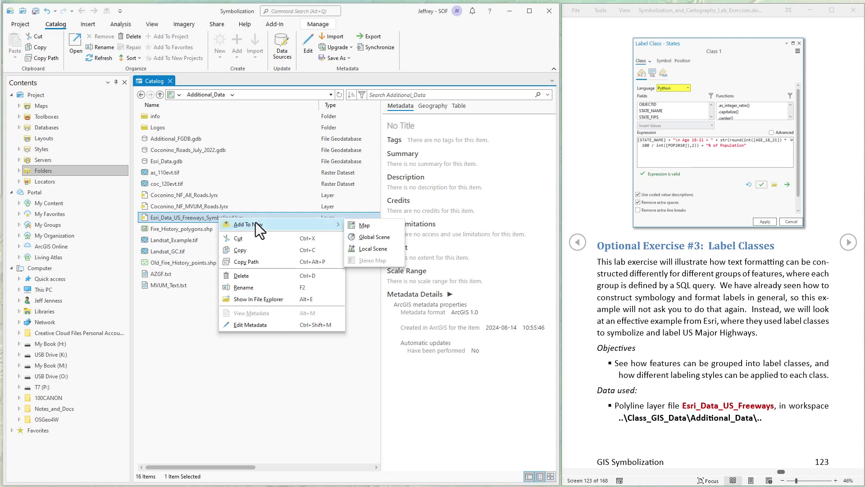
click(367, 225)
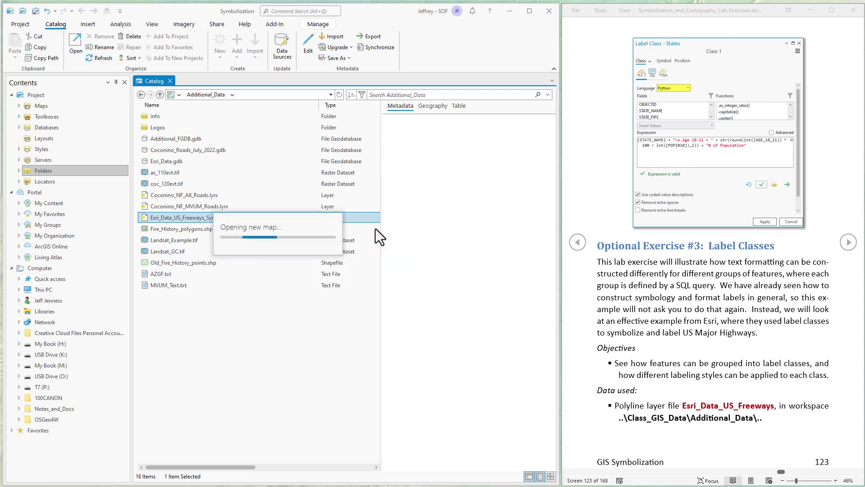
Step: Apply the Topographic basemap beneath the Esri_Data_US_Freeways layer in Map18
click(849, 242)
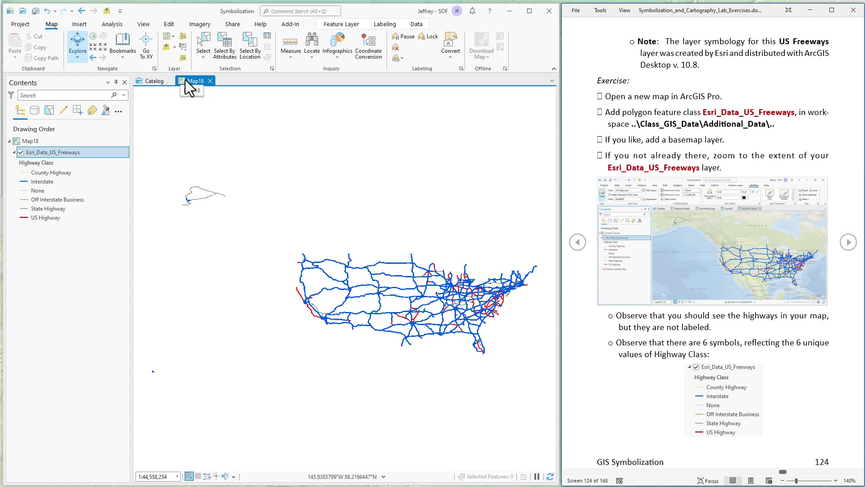
click(166, 36)
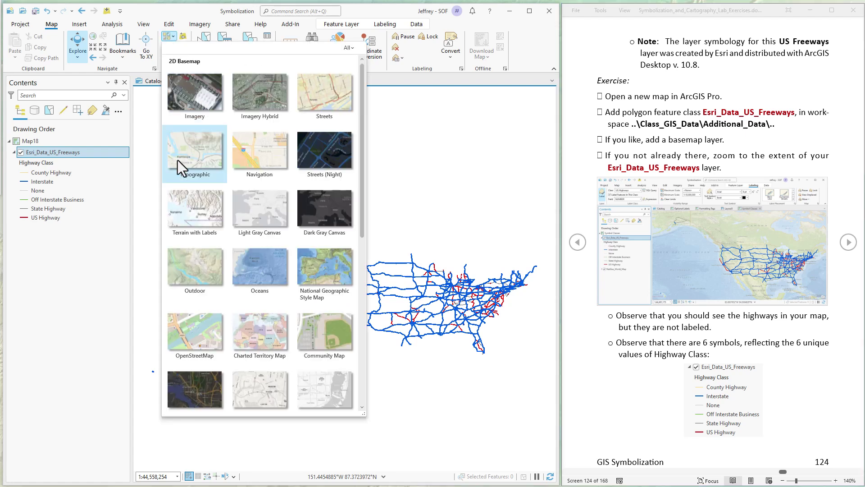
click(177, 160)
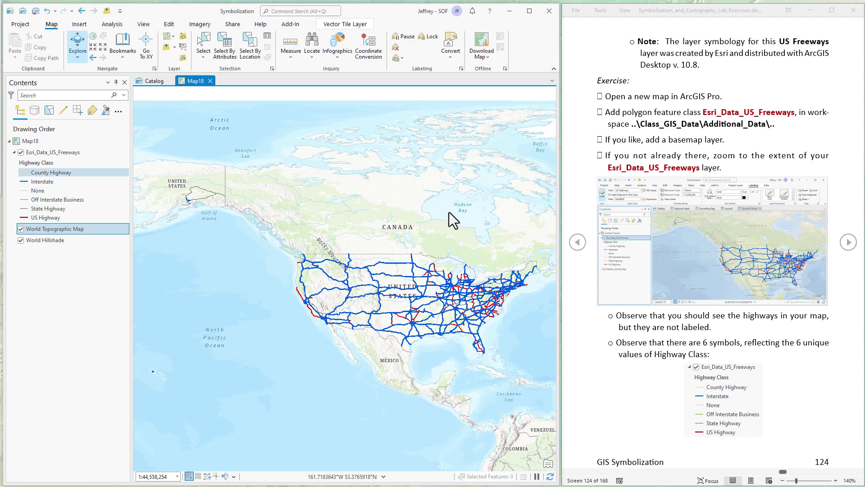
click(849, 242)
right_click(72, 153)
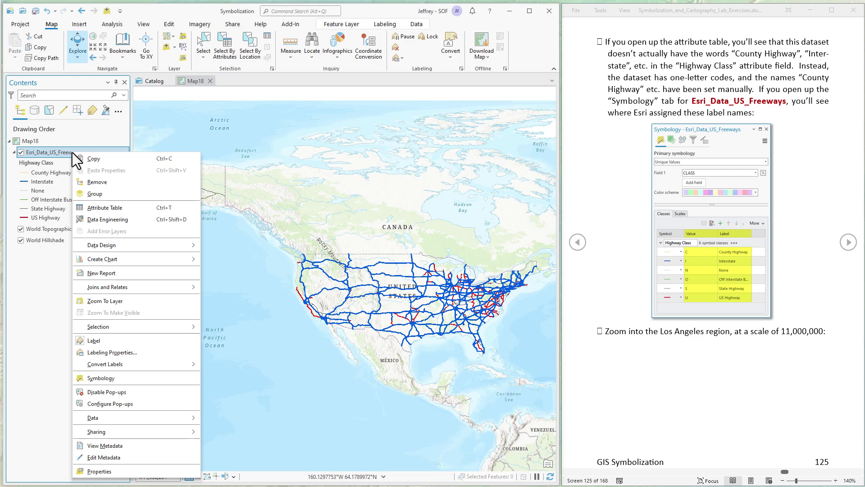
click(106, 380)
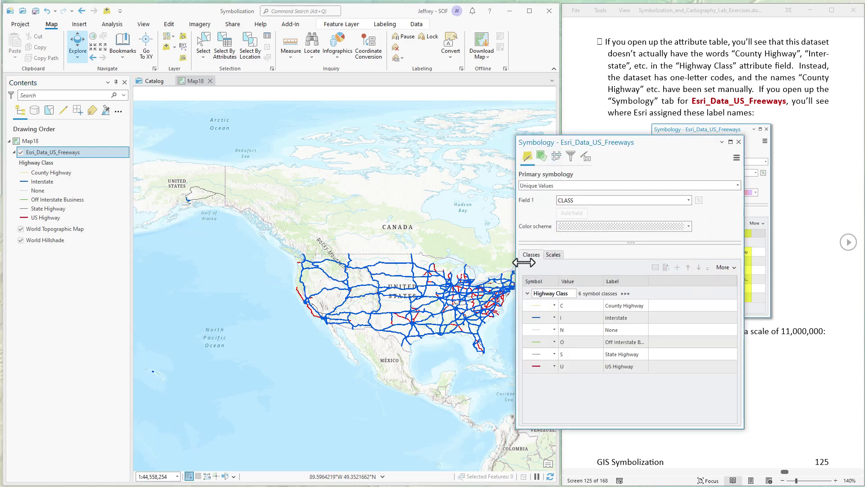
click(539, 318)
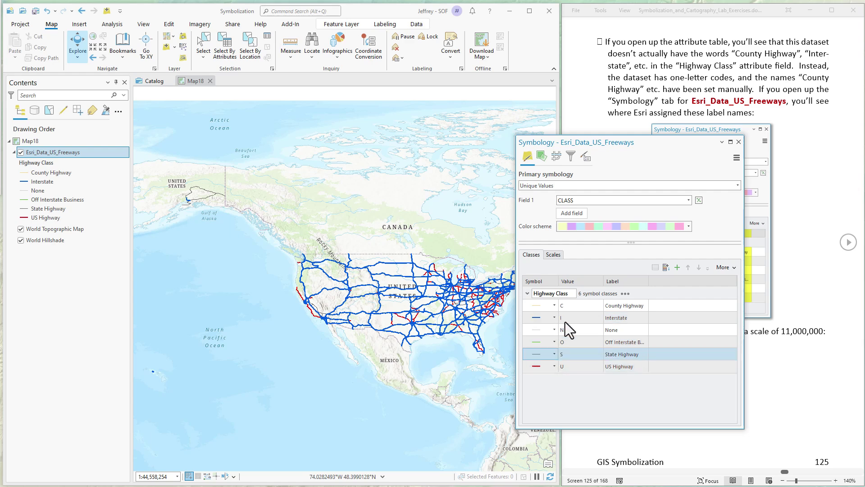
drag(664, 145, 252, 180)
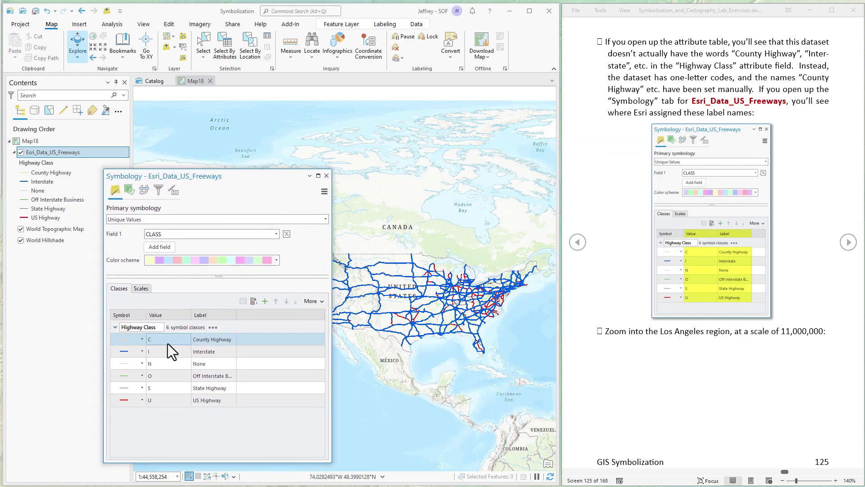
click(204, 338)
click(218, 351)
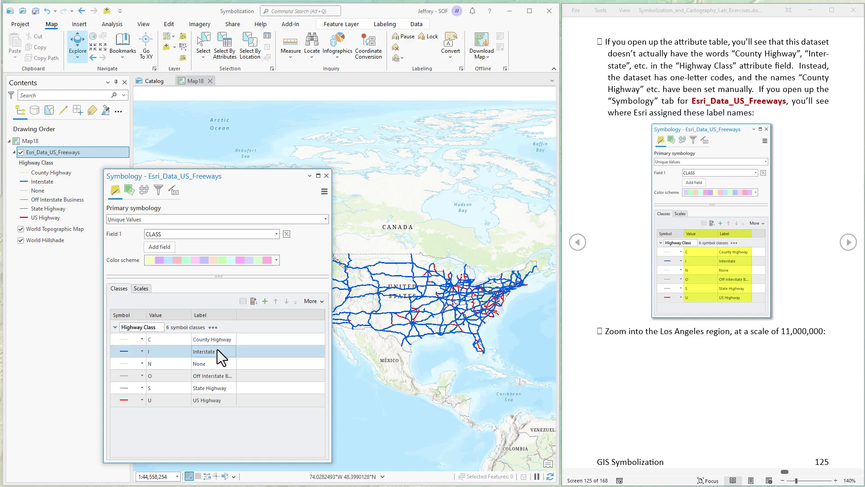
click(159, 344)
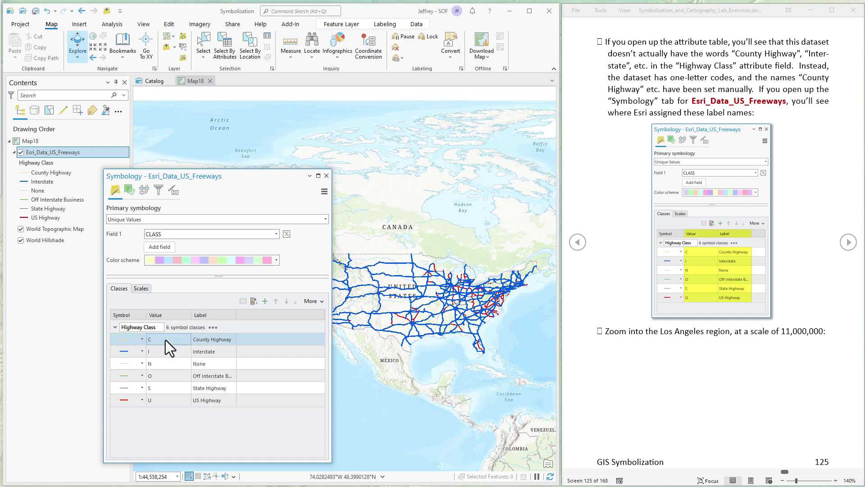
click(164, 388)
click(218, 339)
click(218, 350)
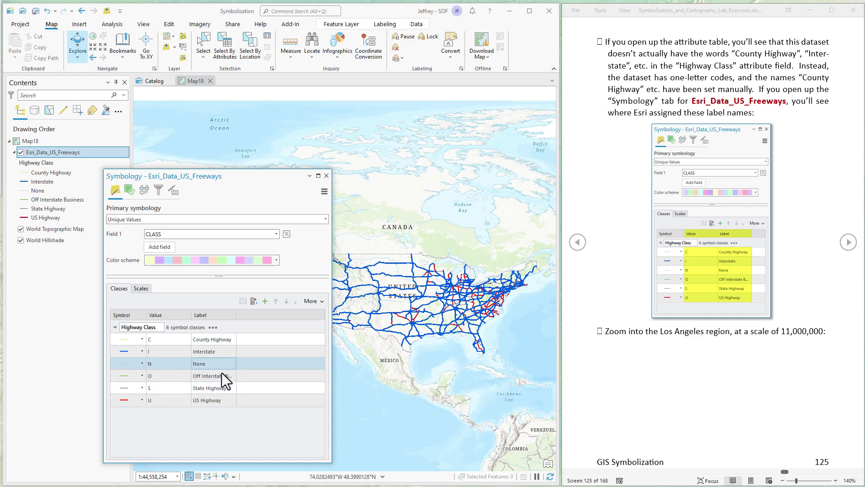
click(222, 395)
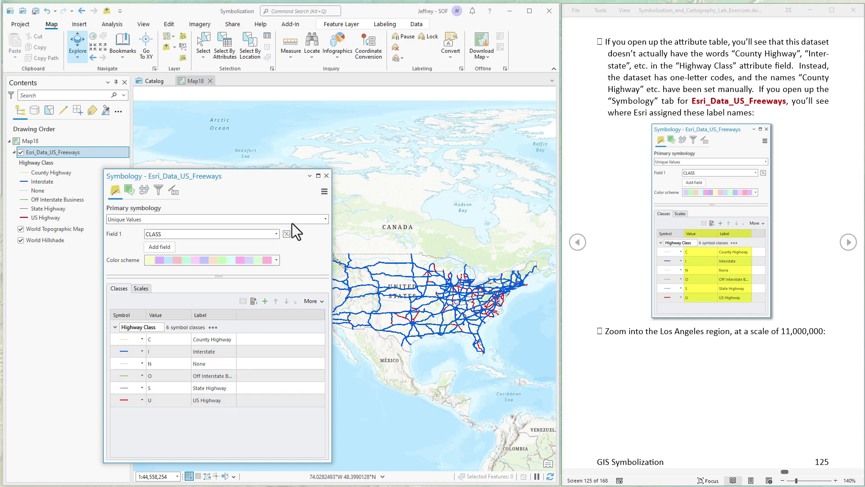
click(327, 175)
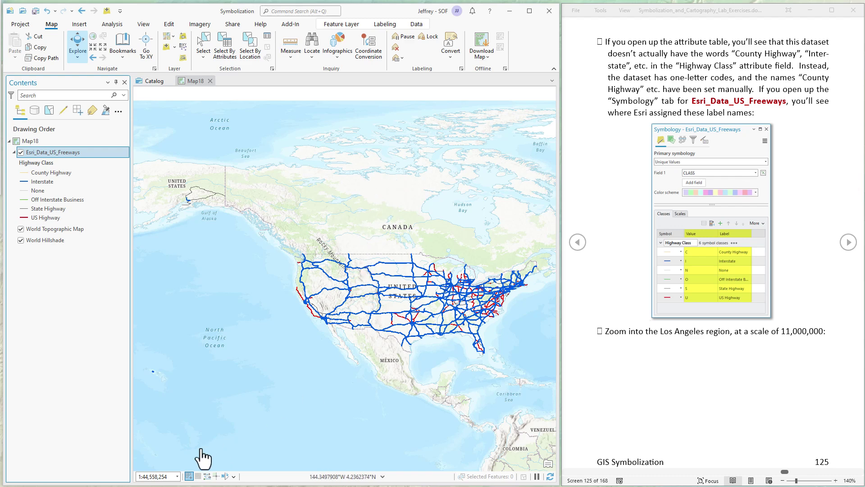
Step: Set the map scale to 1:11,000,000 and pan to center the Los Angeles region
click(178, 476)
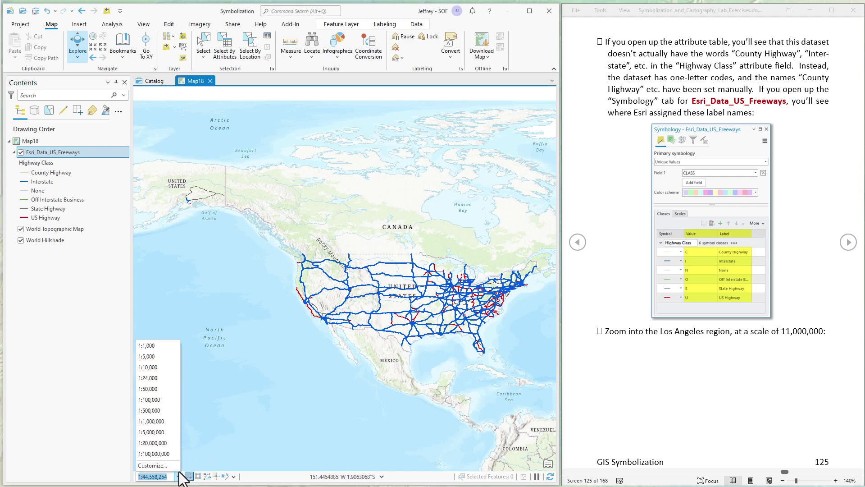
click(155, 476)
triple_click(156, 477)
text(11000000)
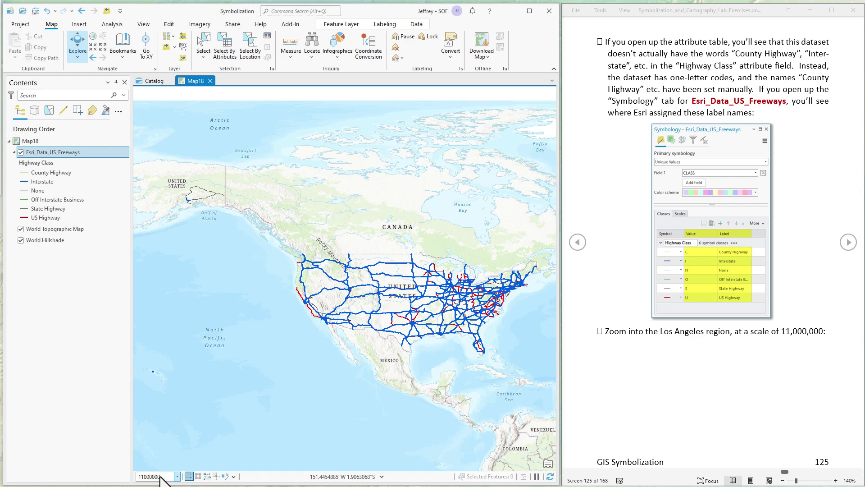
key(Return)
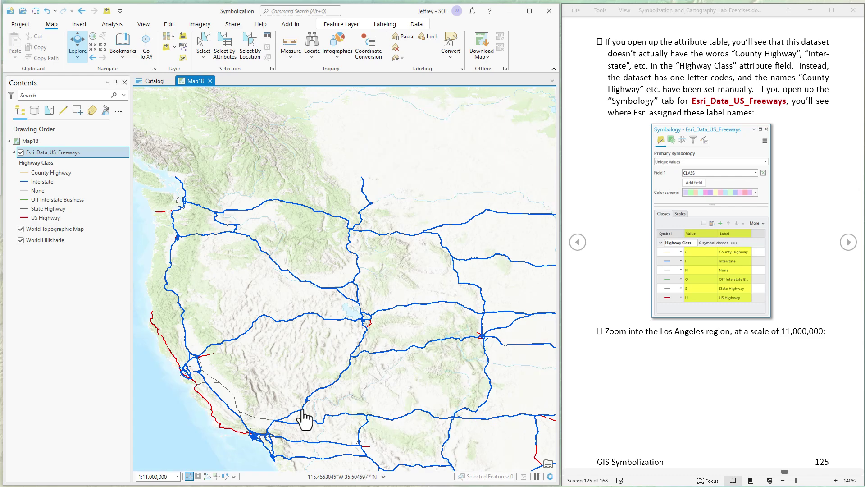
mouse_move(305, 419)
mouse_down()
mouse_move(388, 289)
mouse_move(408, 252)
mouse_move(400, 250)
mouse_up()
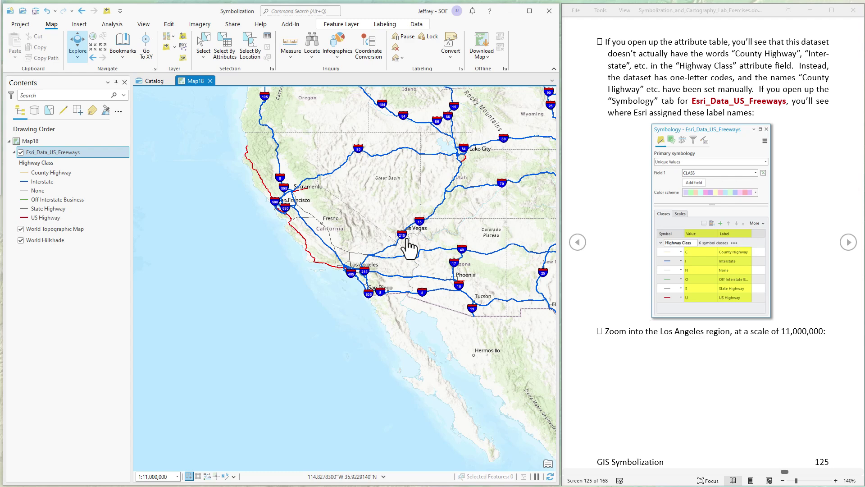
click(848, 242)
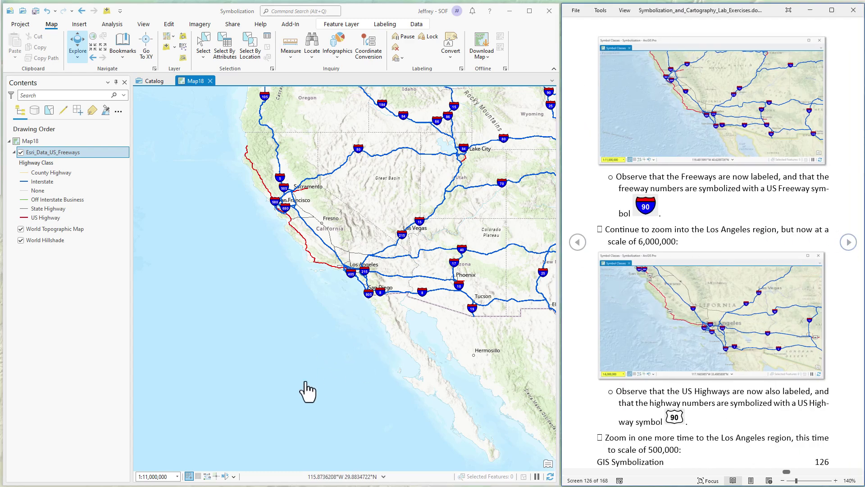
Step: Change the map scale to 1:6,000,000 so US Highway 101 shields appear
drag(143, 477, 169, 476)
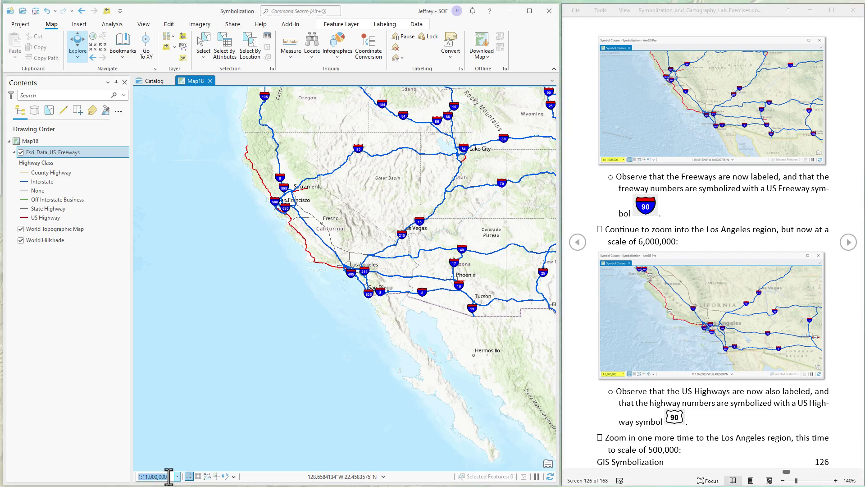
text(60)
key(Return)
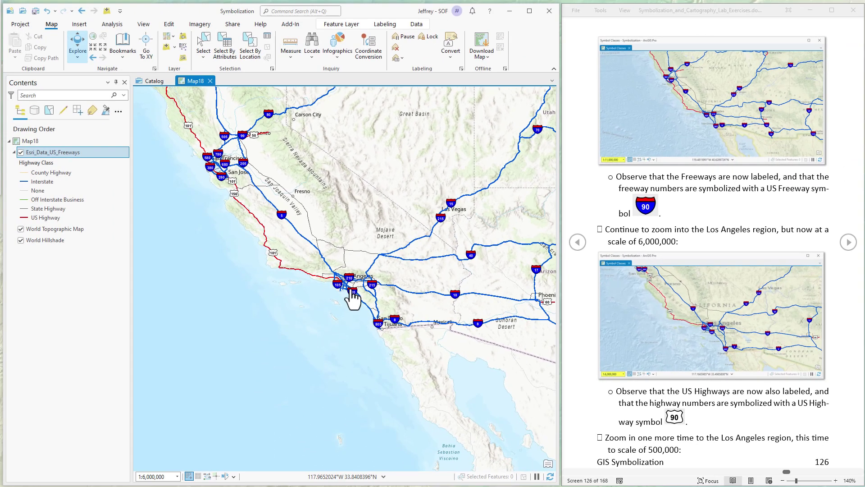
scroll(385, 360, up, 2)
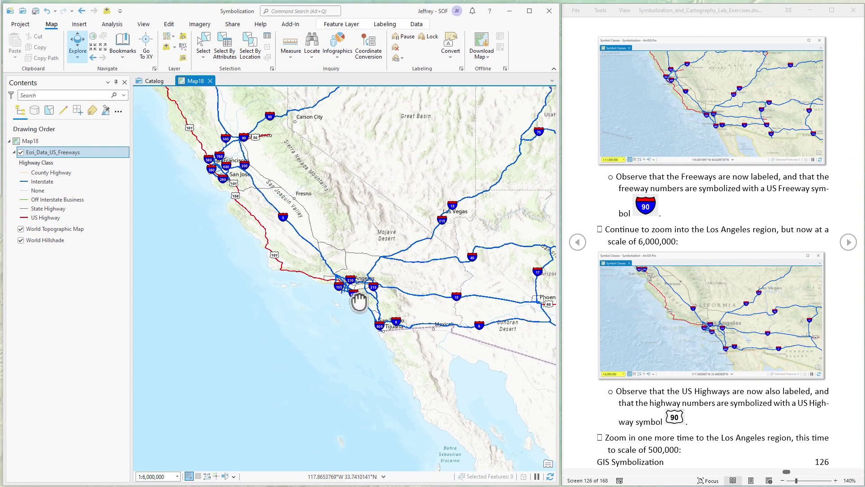
click(169, 476)
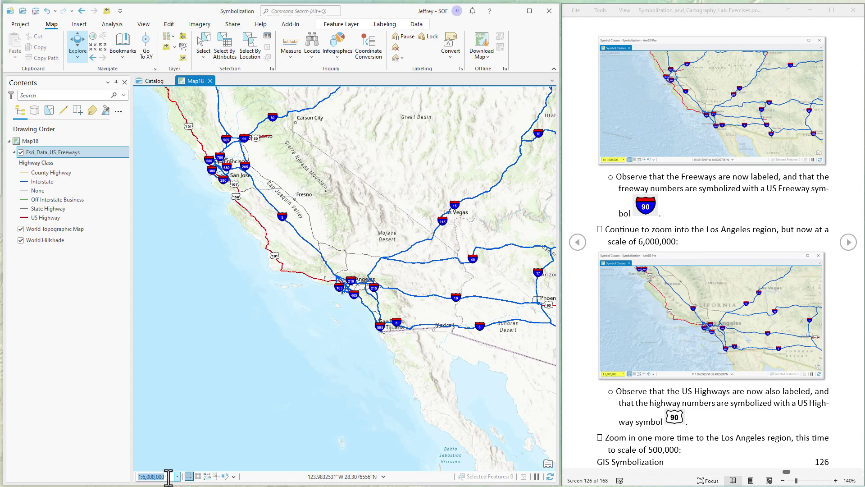
Step: Zoom to 1:500,000, center downtown Los Angeles, and show the freeways labeling settings
text(500,)
text(000)
key(Return)
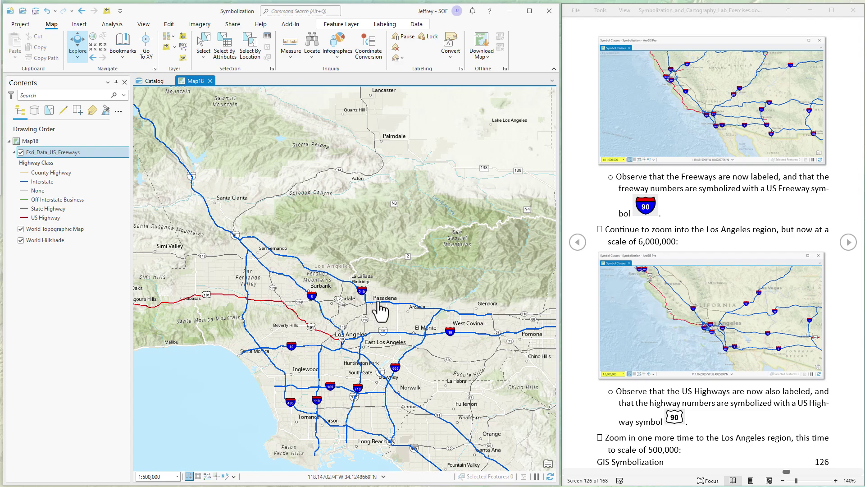
drag(387, 313, 382, 258)
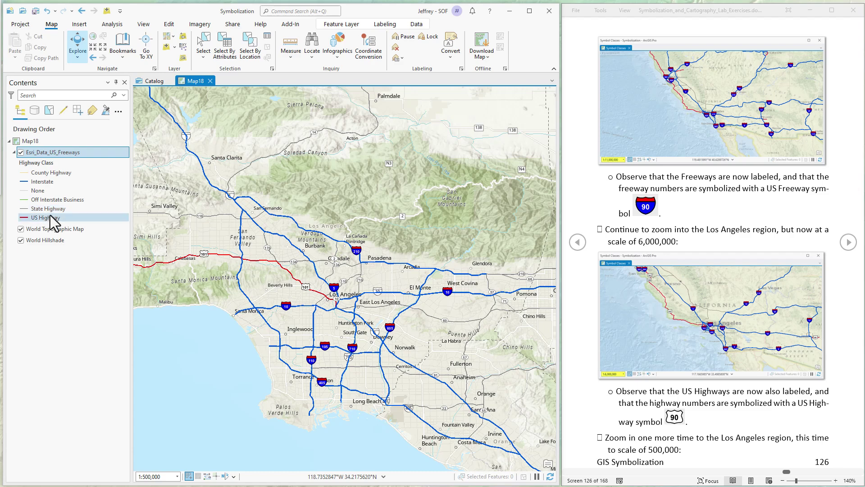
click(385, 24)
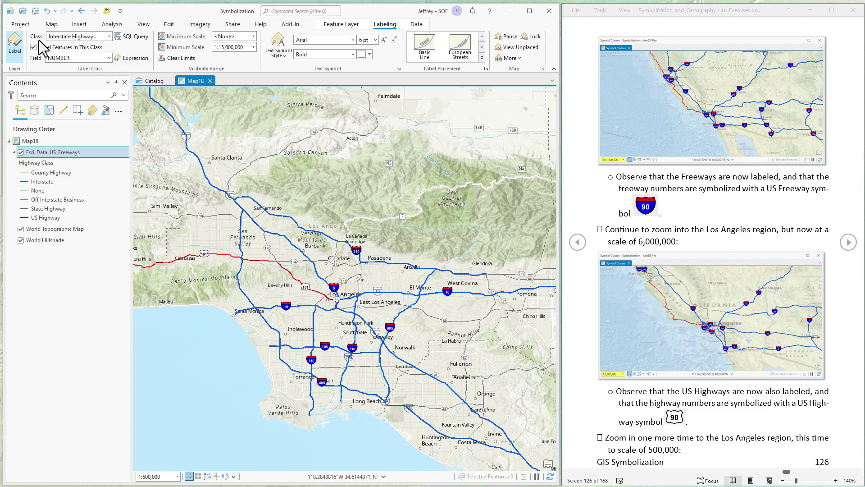
click(109, 36)
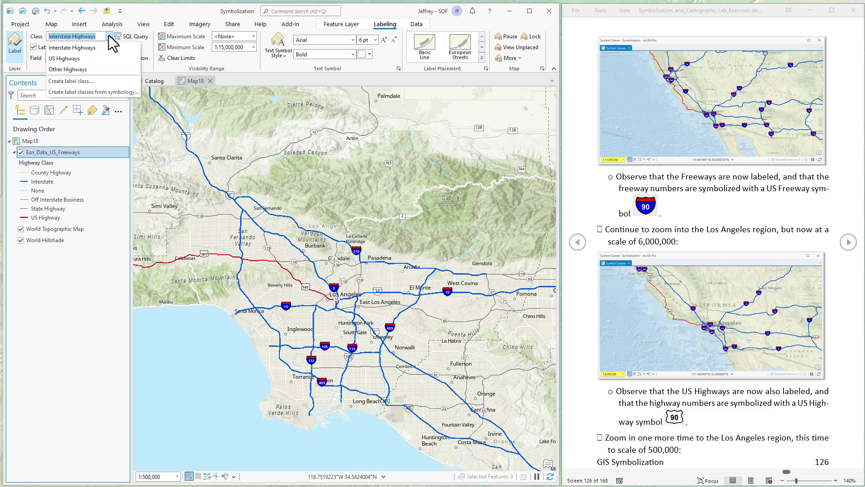
click(86, 50)
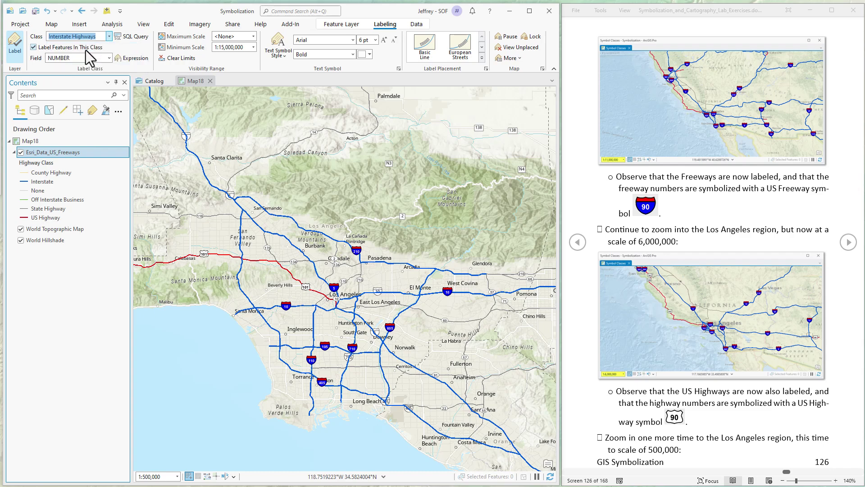
Step: Inspect the Interstate Highways label class query clause CLASS is equal to I
click(129, 39)
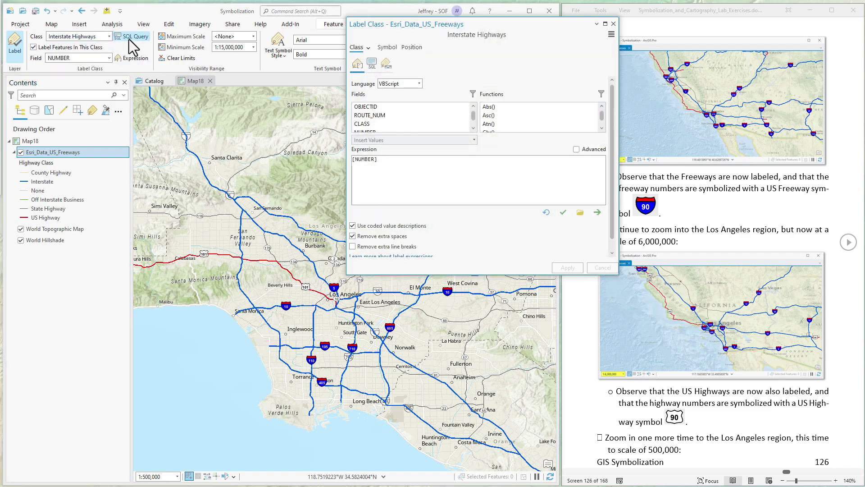
drag(506, 25, 444, 62)
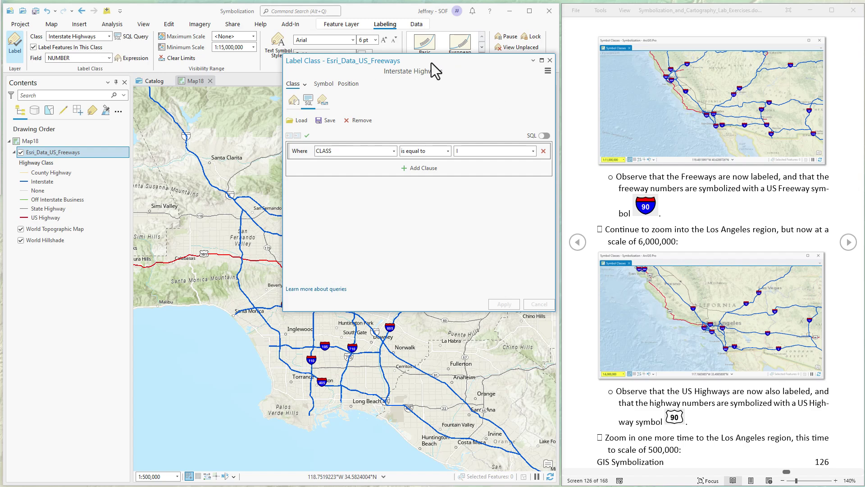
click(294, 100)
click(306, 101)
click(322, 101)
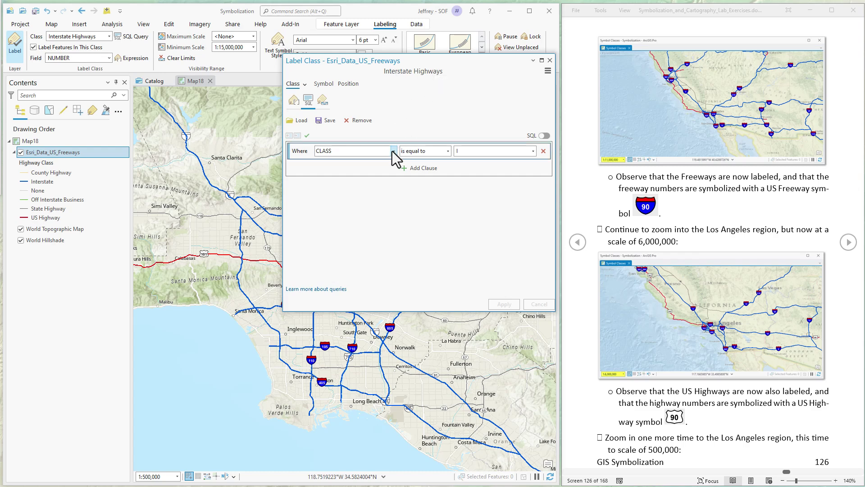
click(342, 152)
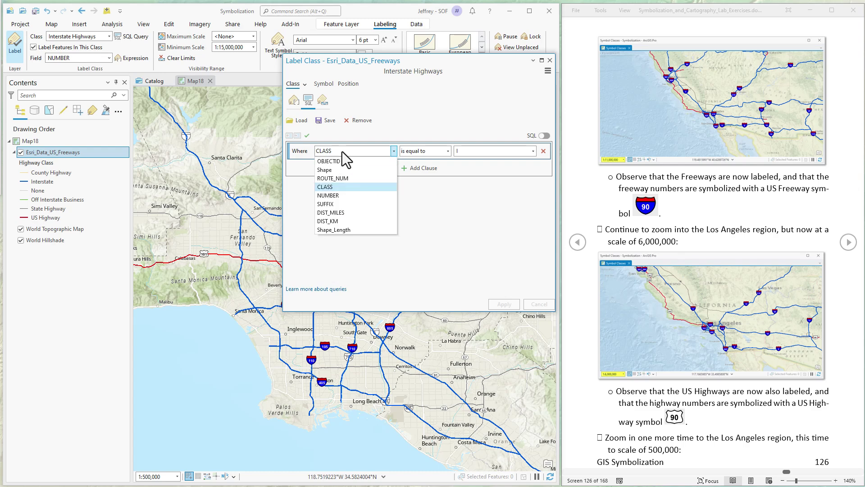
click(325, 188)
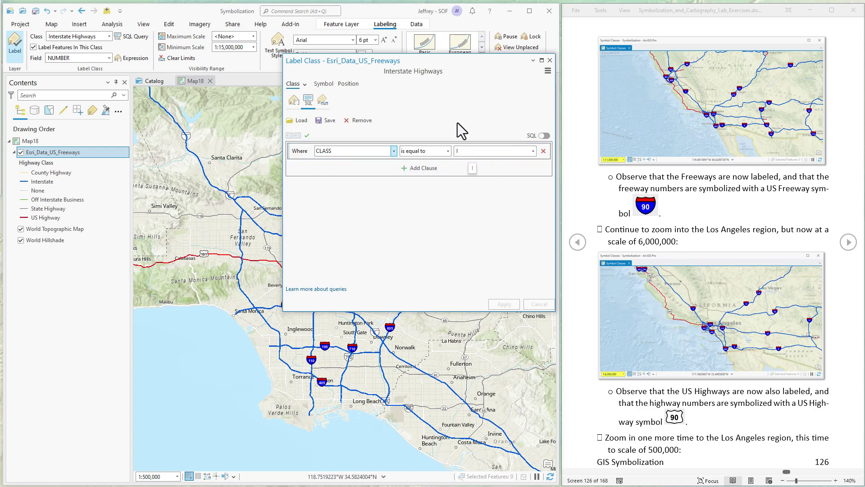
Step: Review the US Highways class, then Other Highways, which excludes CLASS I, U and O
click(305, 84)
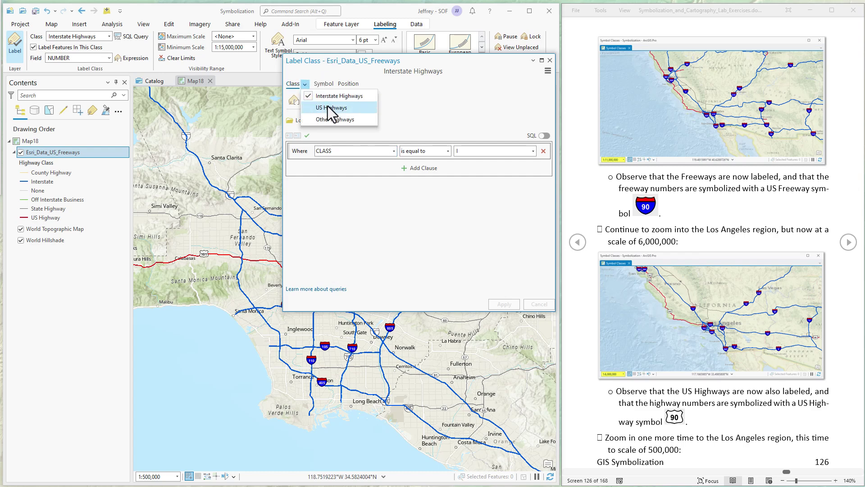
click(328, 107)
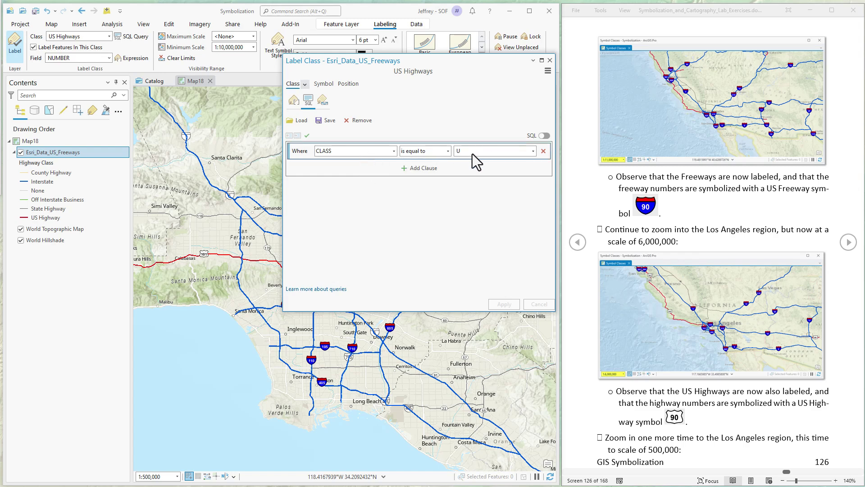
click(305, 84)
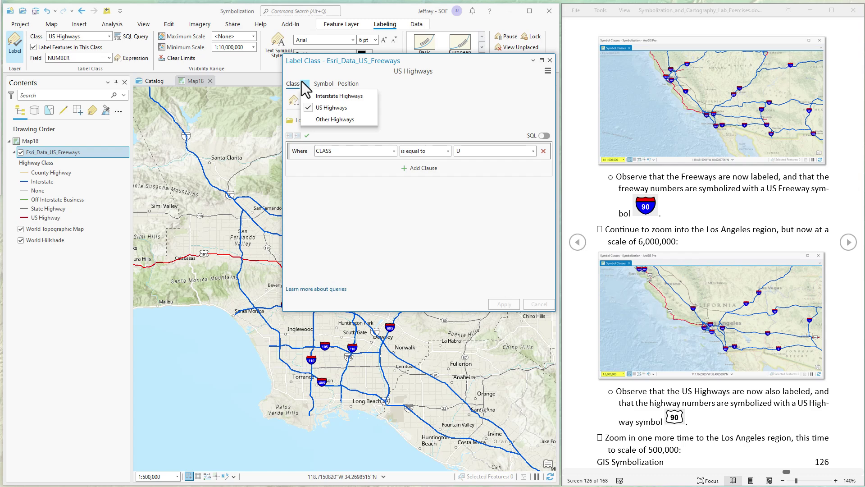
click(332, 120)
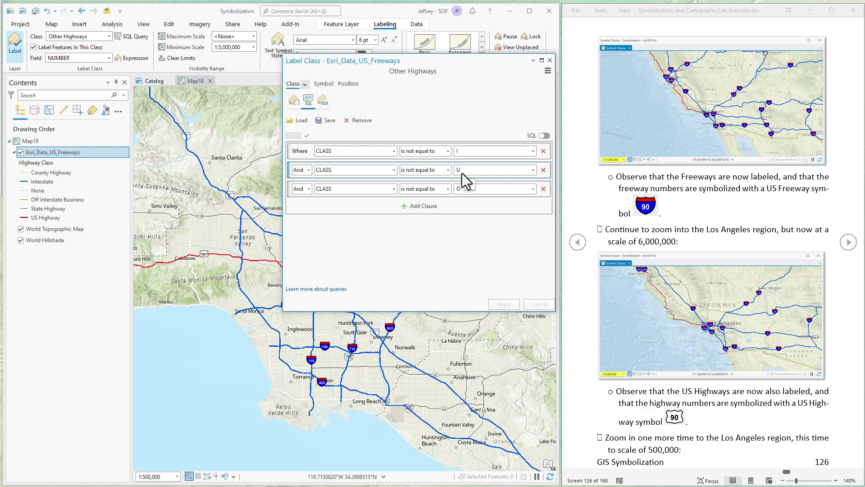
click(45, 218)
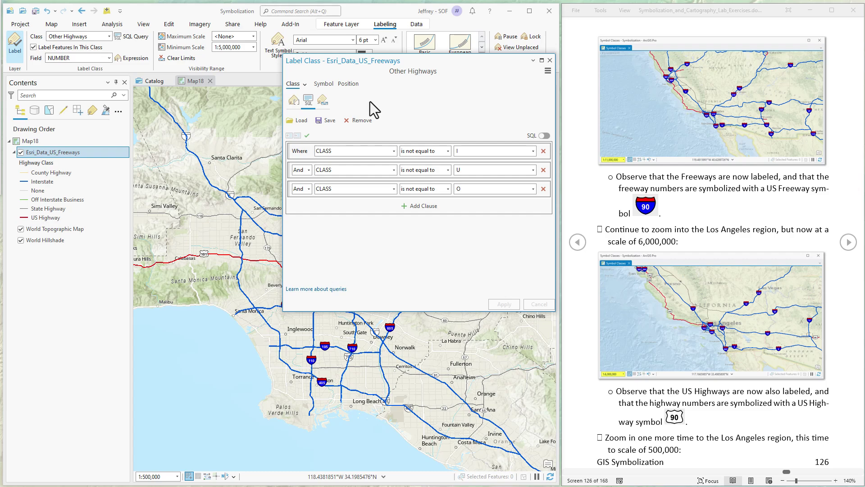
Step: Show the Interstate Highways Arial Bold 6 pt shield symbol with the preview at 200%
click(324, 84)
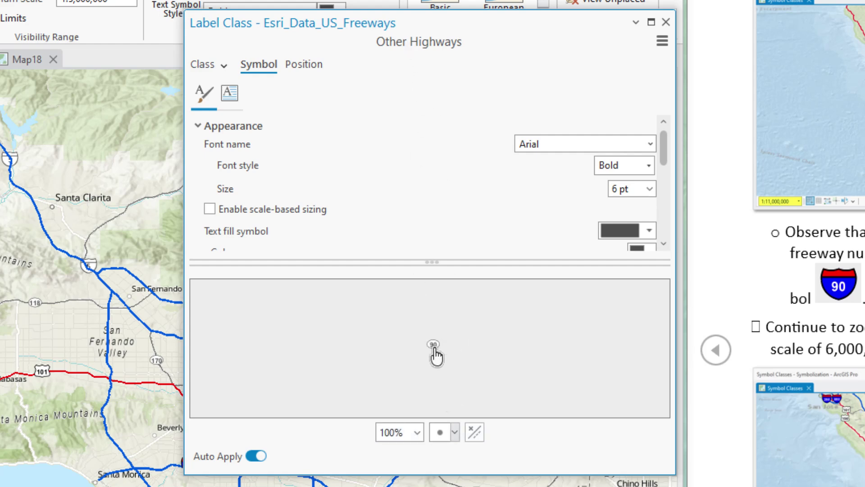
click(223, 65)
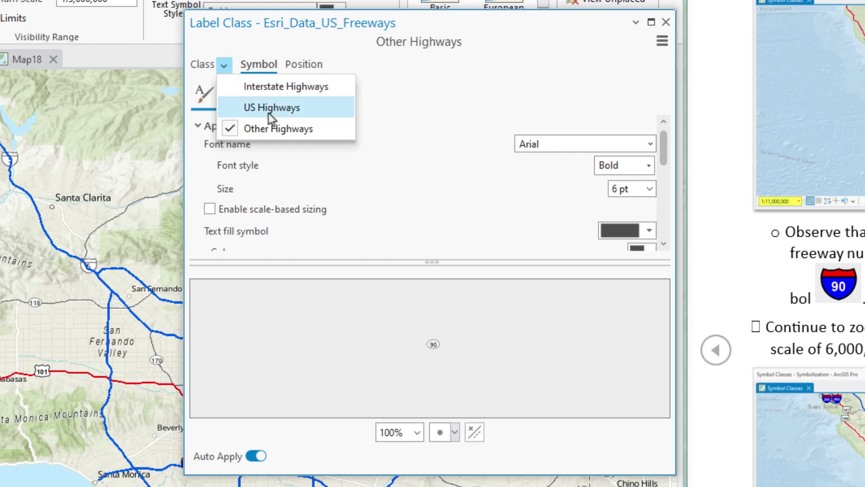
click(272, 109)
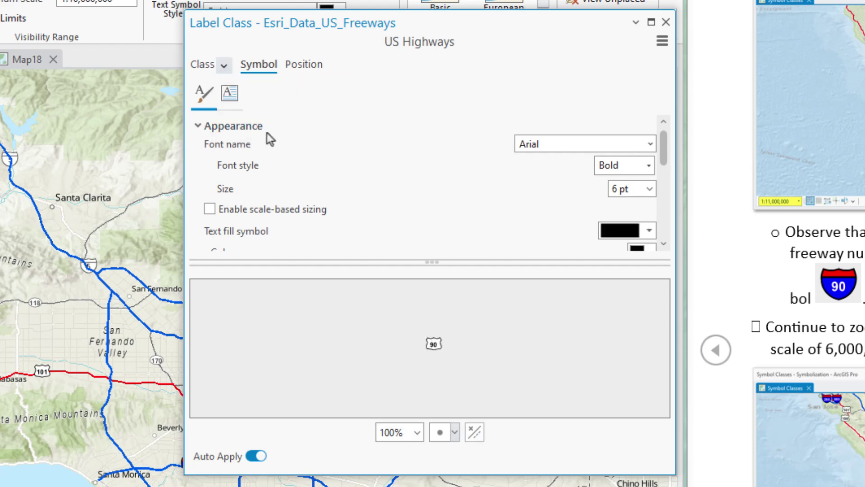
click(227, 68)
click(246, 91)
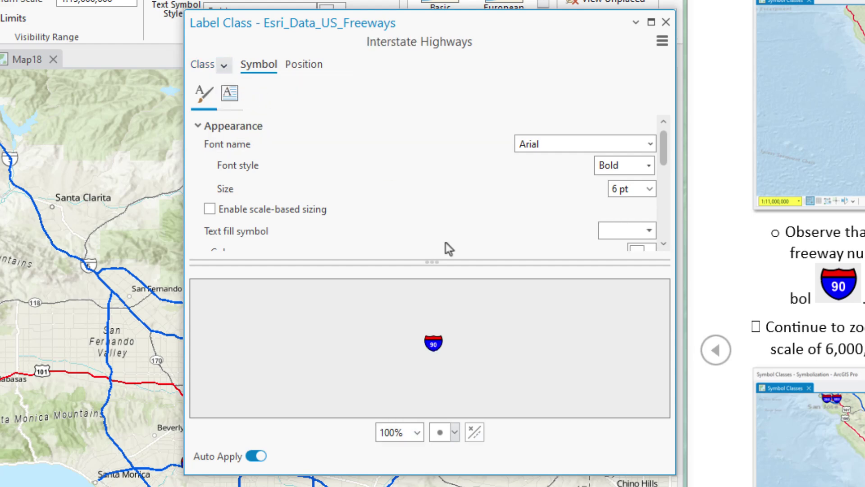
click(432, 370)
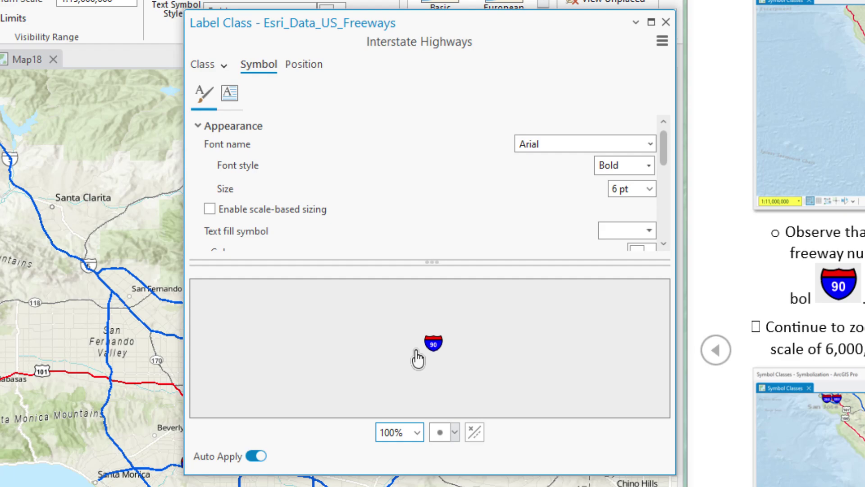
click(417, 434)
click(391, 486)
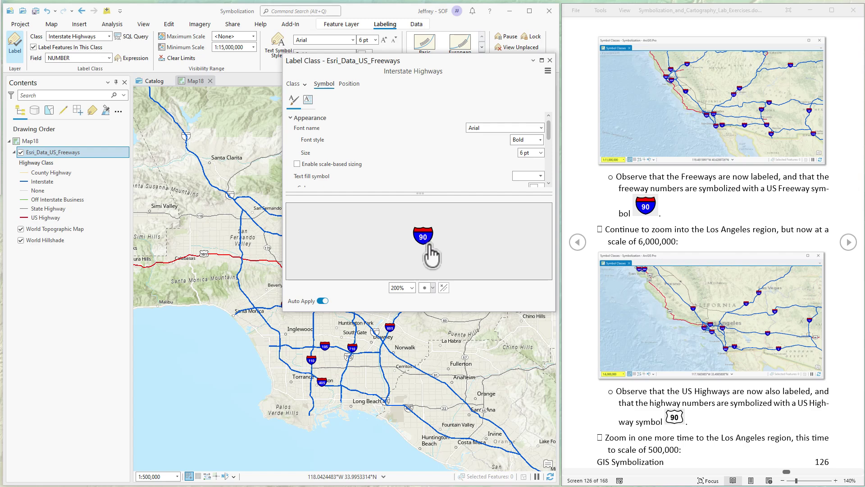
Step: Review the Interstate Highways [NUMBER] expression and its 1:15,000,000 minimum visibility scale
click(293, 84)
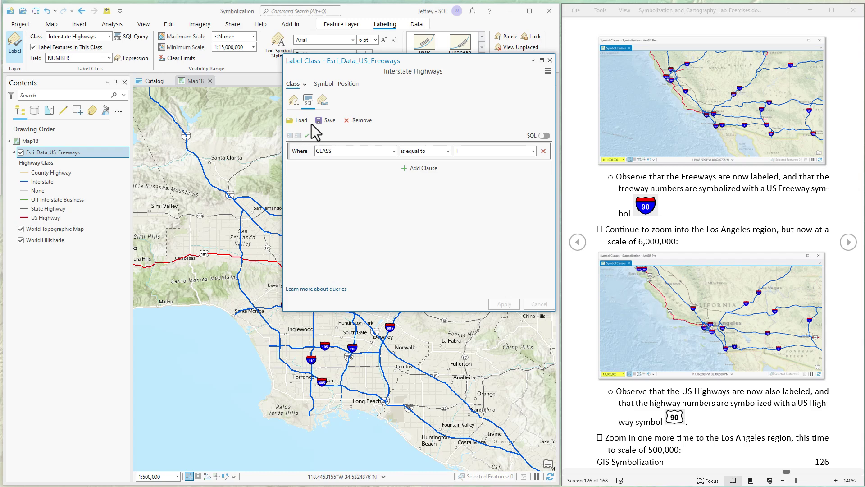
click(293, 99)
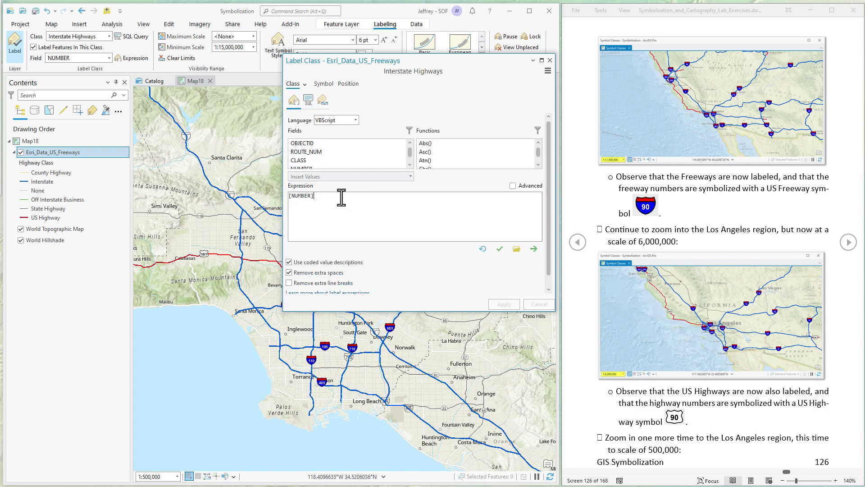
drag(328, 197, 284, 197)
click(336, 211)
click(324, 83)
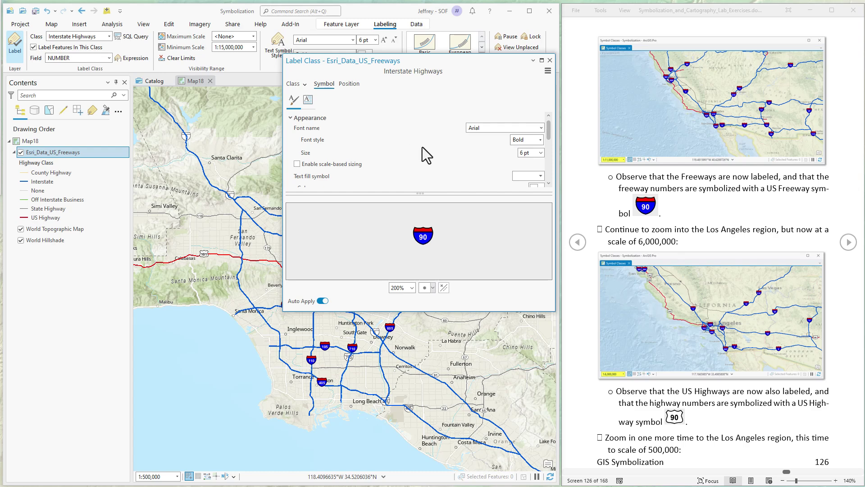
click(294, 85)
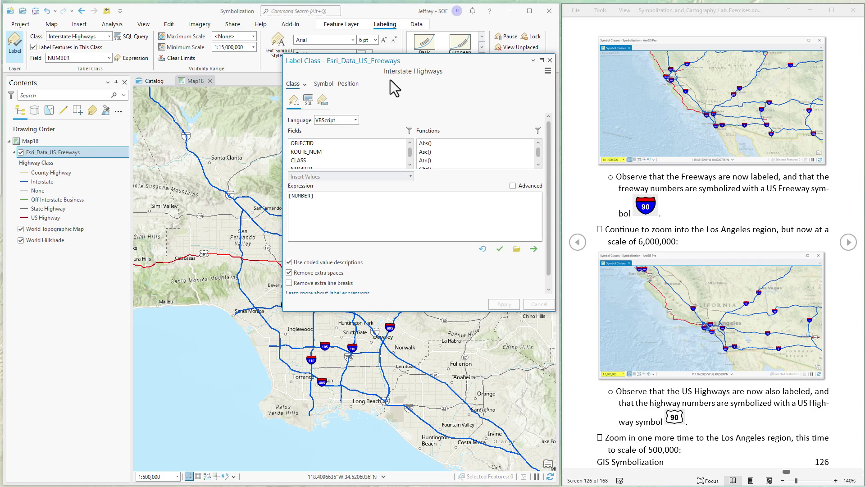
click(322, 102)
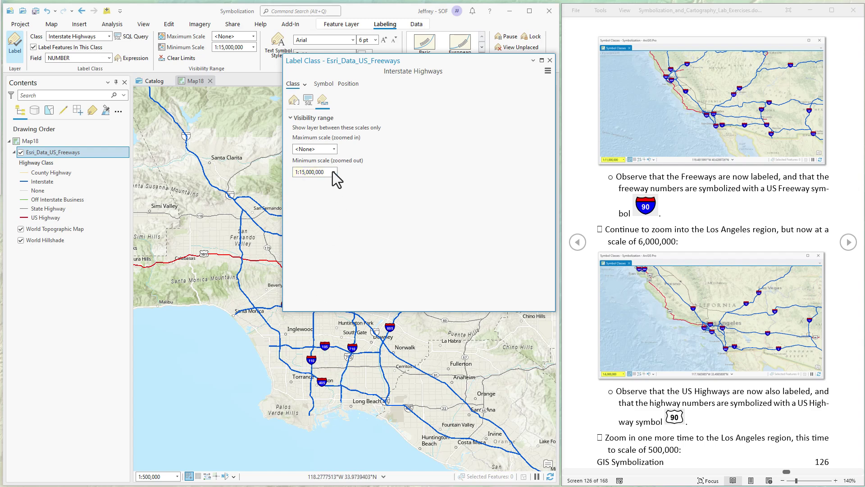
Step: Review the US Highways visibility range, then the Other Highways range (minimum scale 1:5,000,000)
click(304, 84)
click(321, 108)
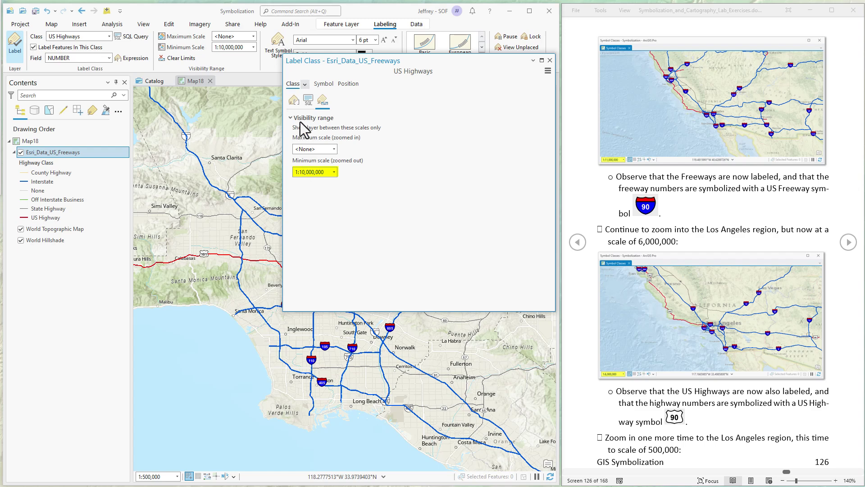
click(305, 85)
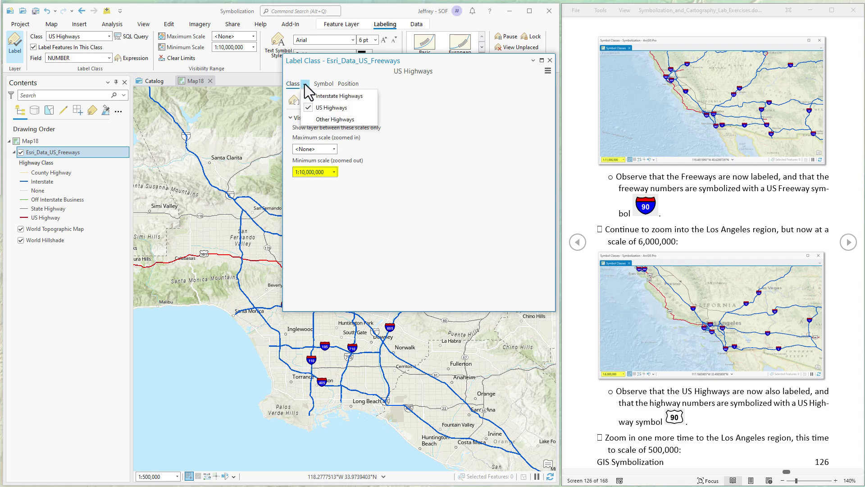
click(311, 120)
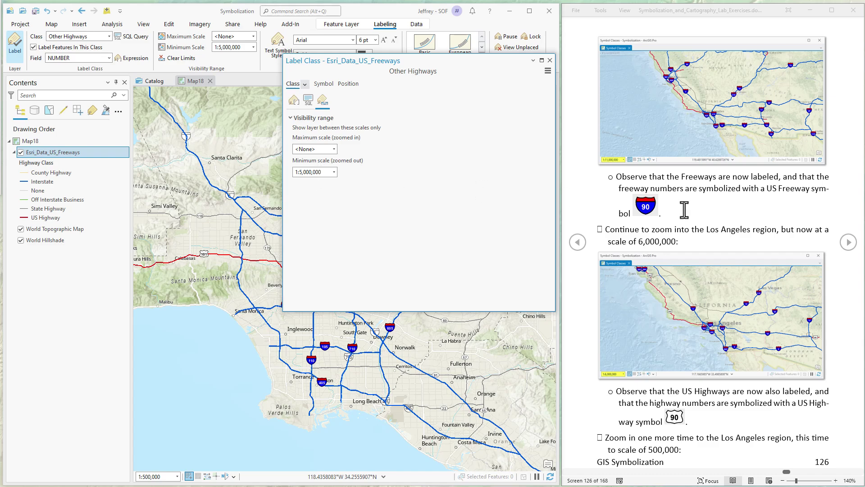
Step: Page the lab guide forward to its scale-dependency summary
click(849, 244)
click(849, 244)
click(849, 243)
click(849, 243)
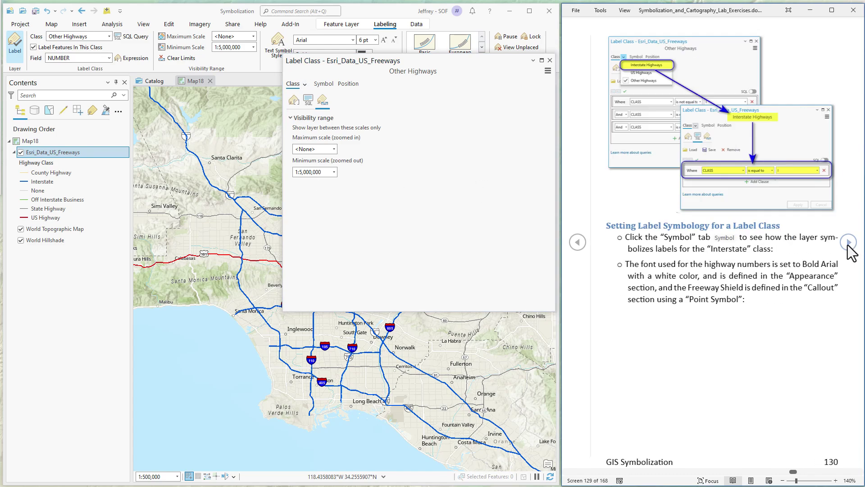
click(849, 244)
click(848, 244)
click(849, 244)
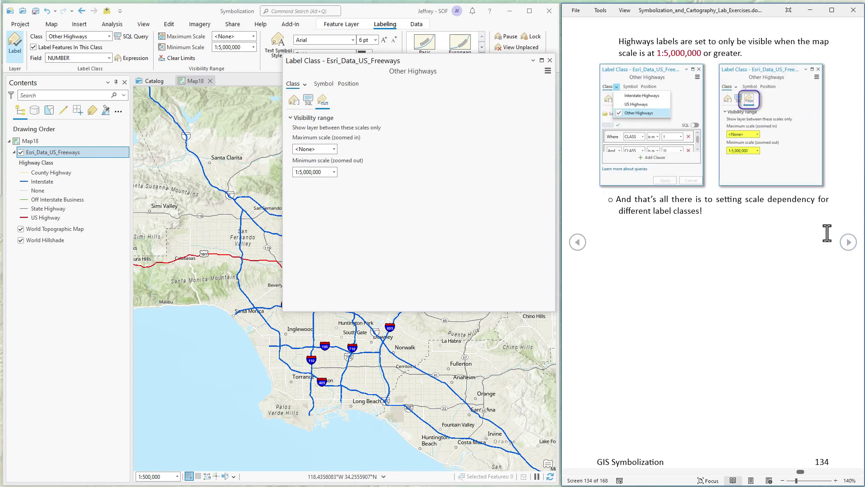